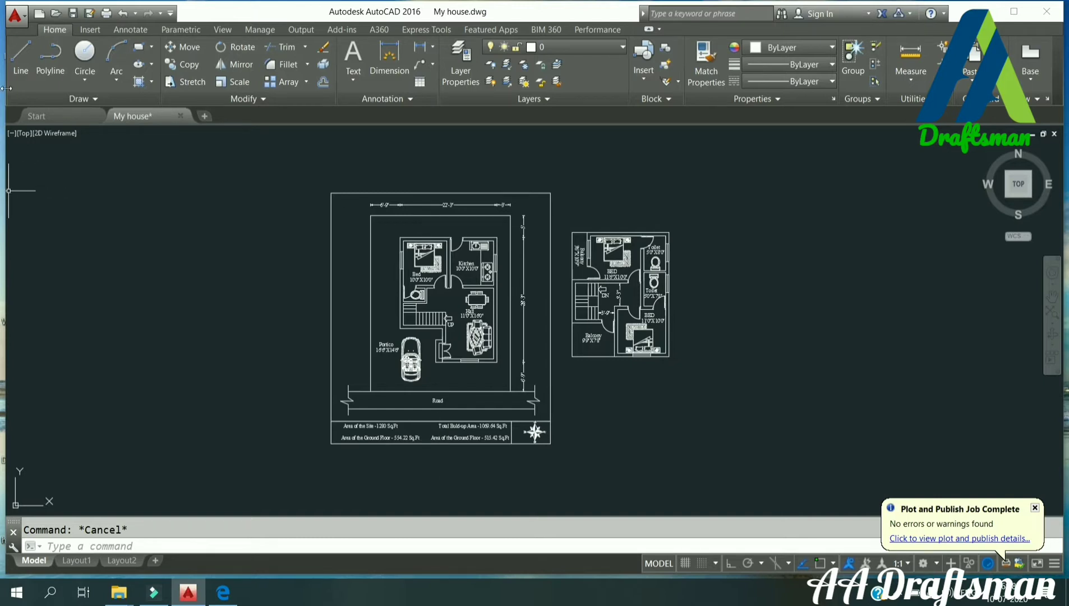
- Export the house floor plans to PDF, saving it as 'My house 1'
left_click(15, 17)
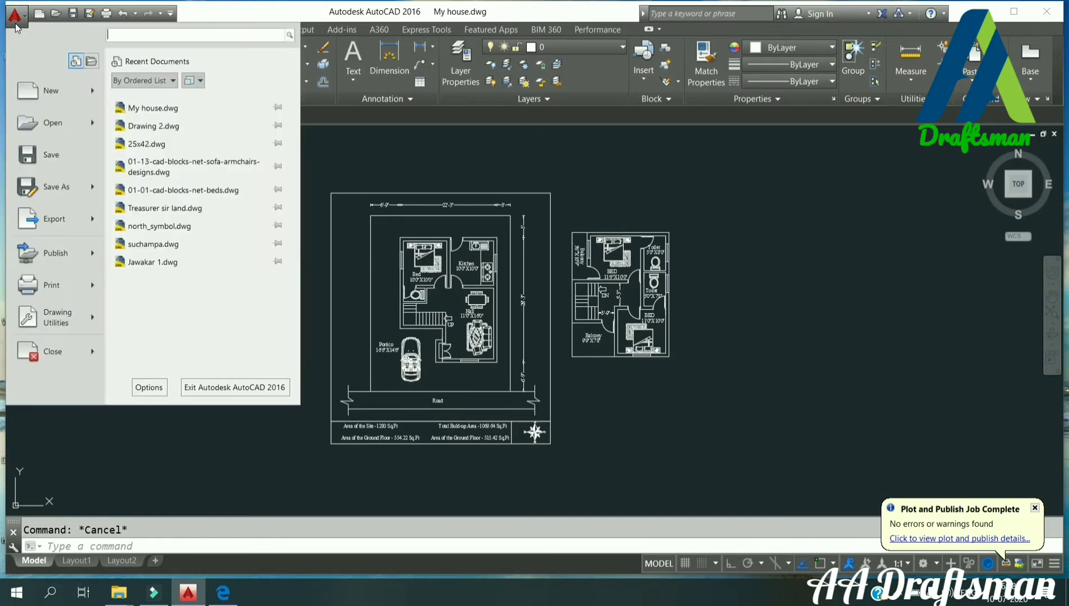
mouse_move(53, 218)
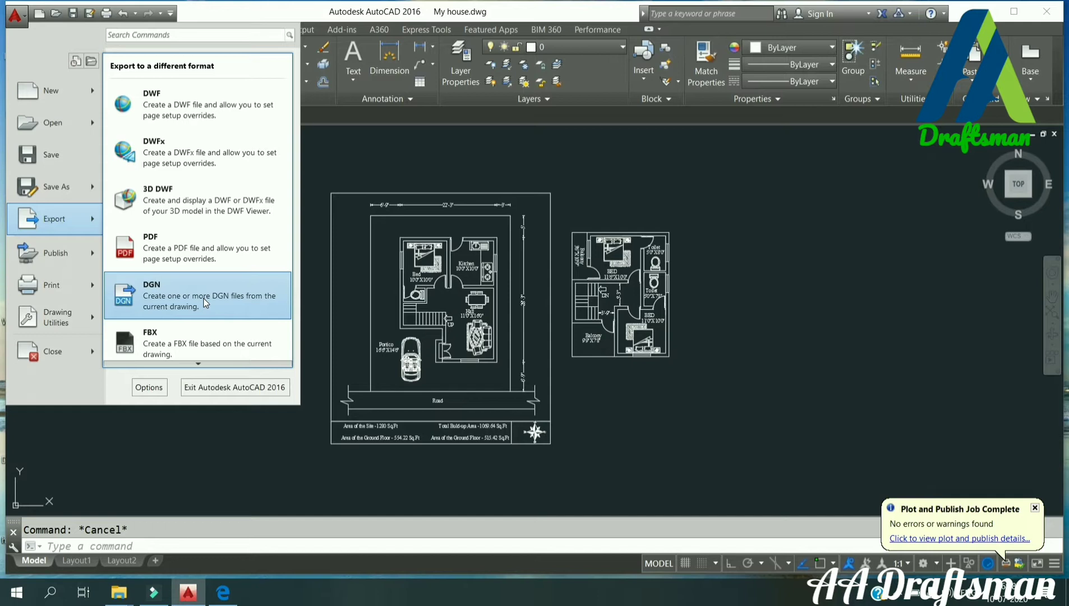
left_click(201, 264)
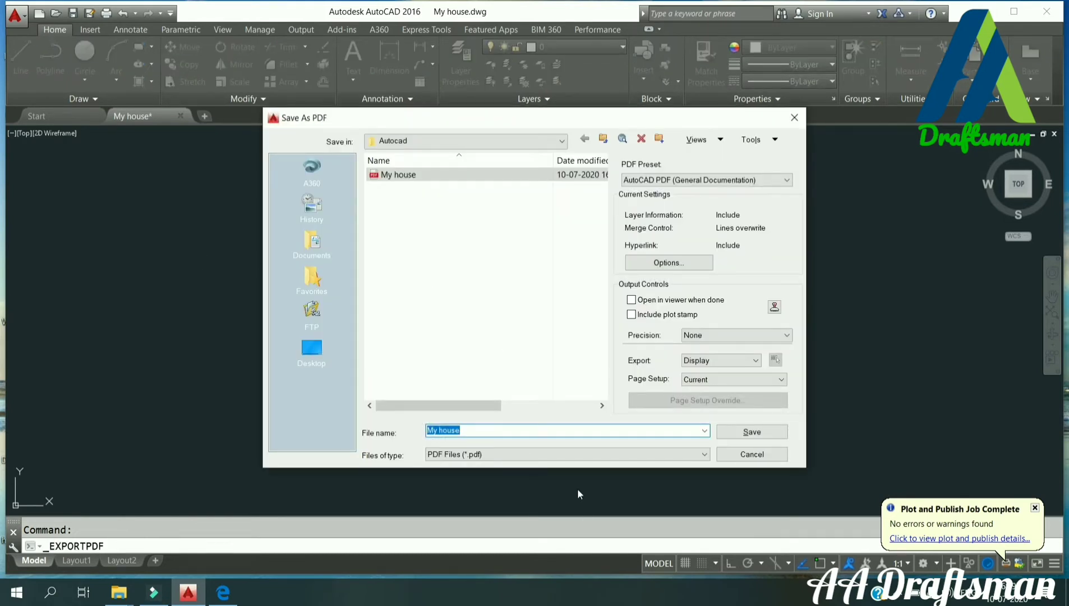
left_click(572, 431)
type("1")
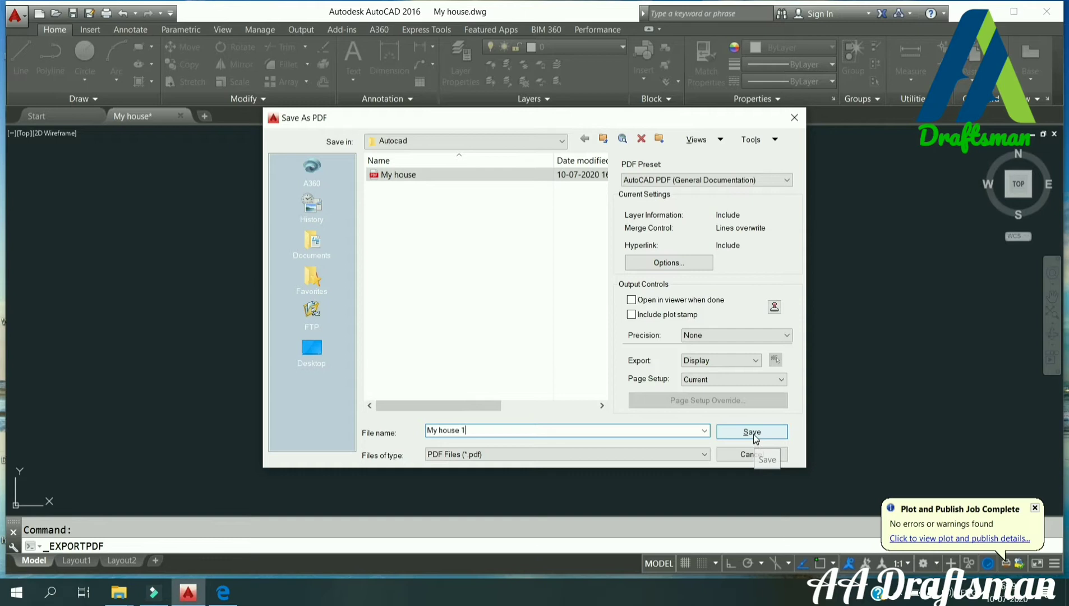
left_click(754, 433)
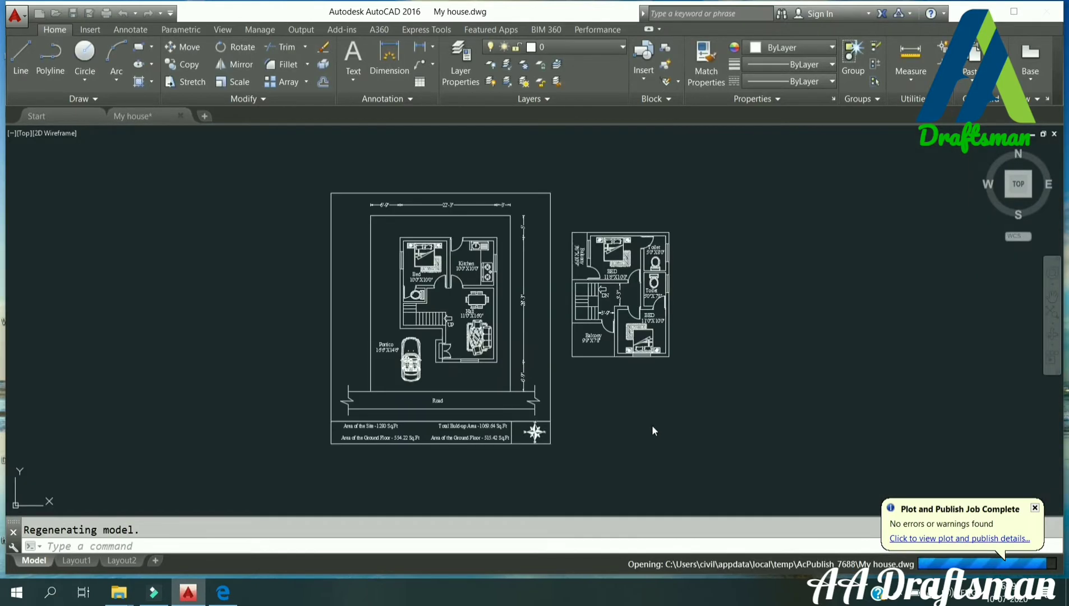
left_click(240, 603)
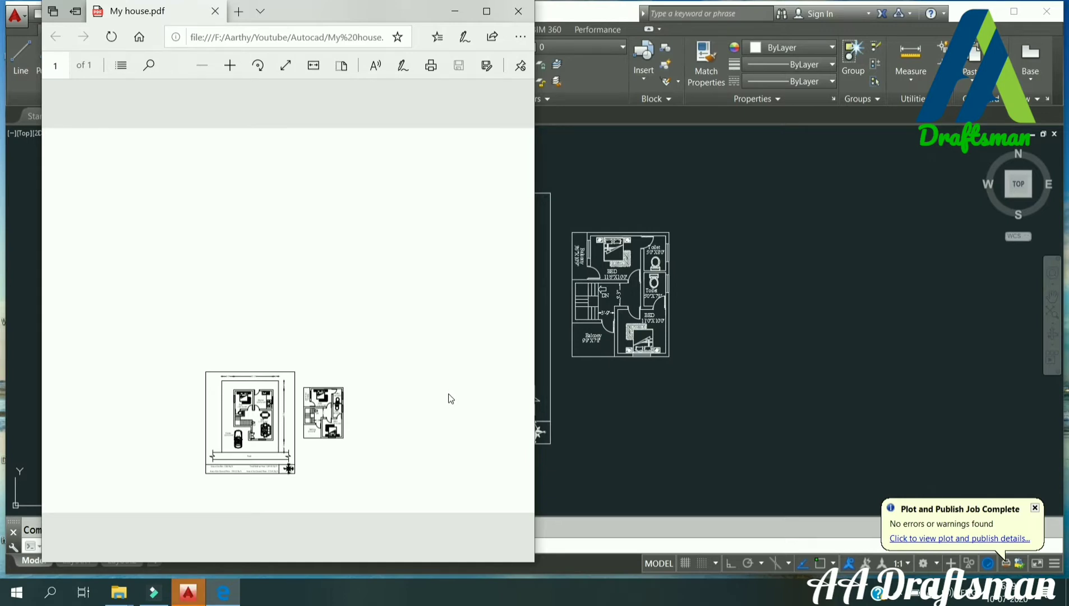
left_click(450, 13)
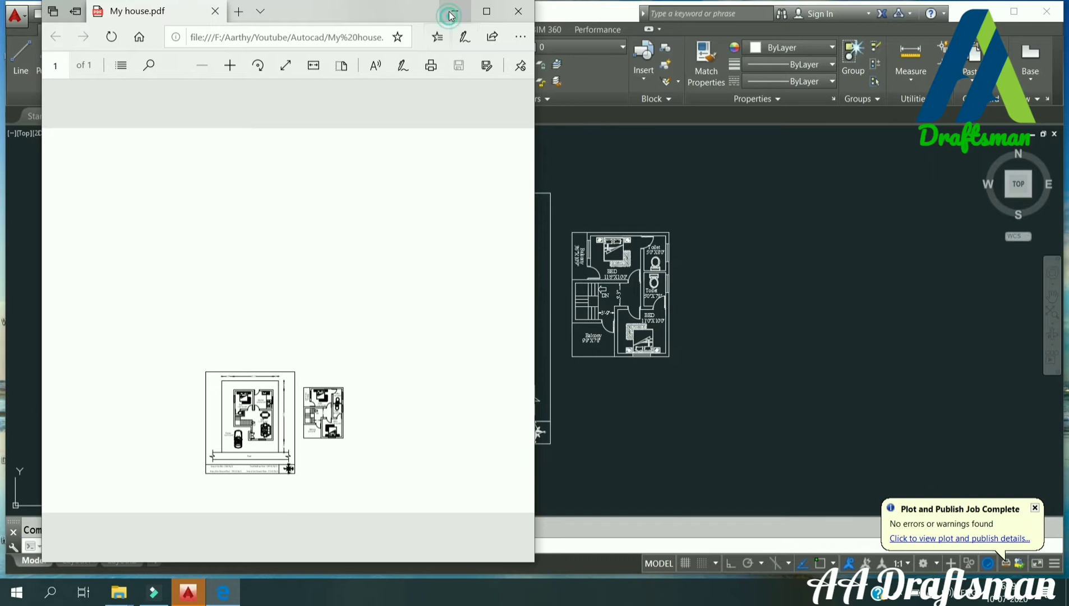
- Bring AutoCAD to the front and start a plot using DWG To PDF.pc3
left_click(194, 598)
left_click(194, 598)
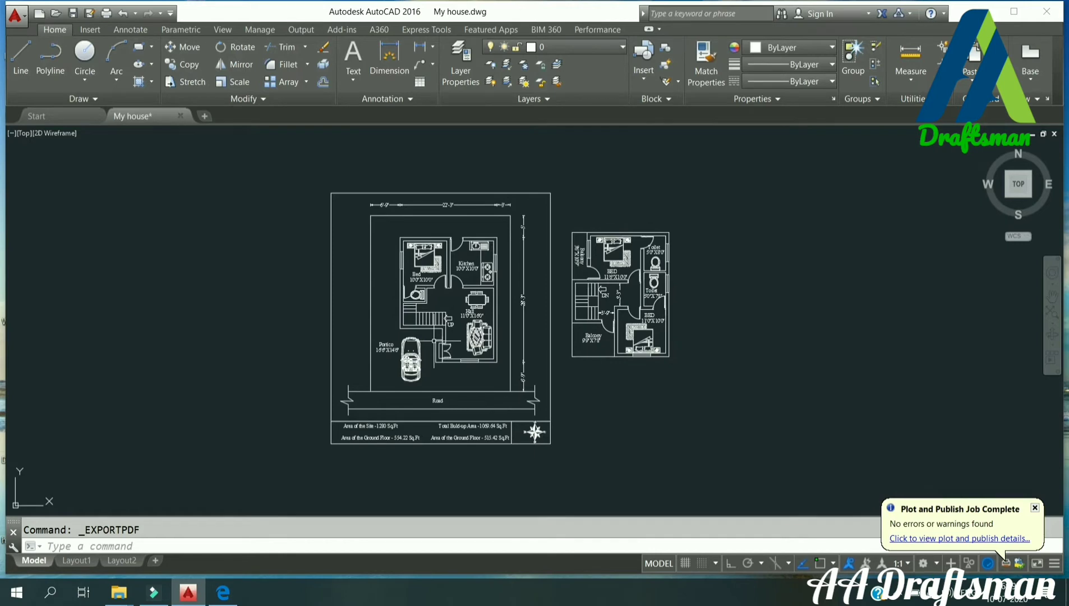
mouse_move(440, 349)
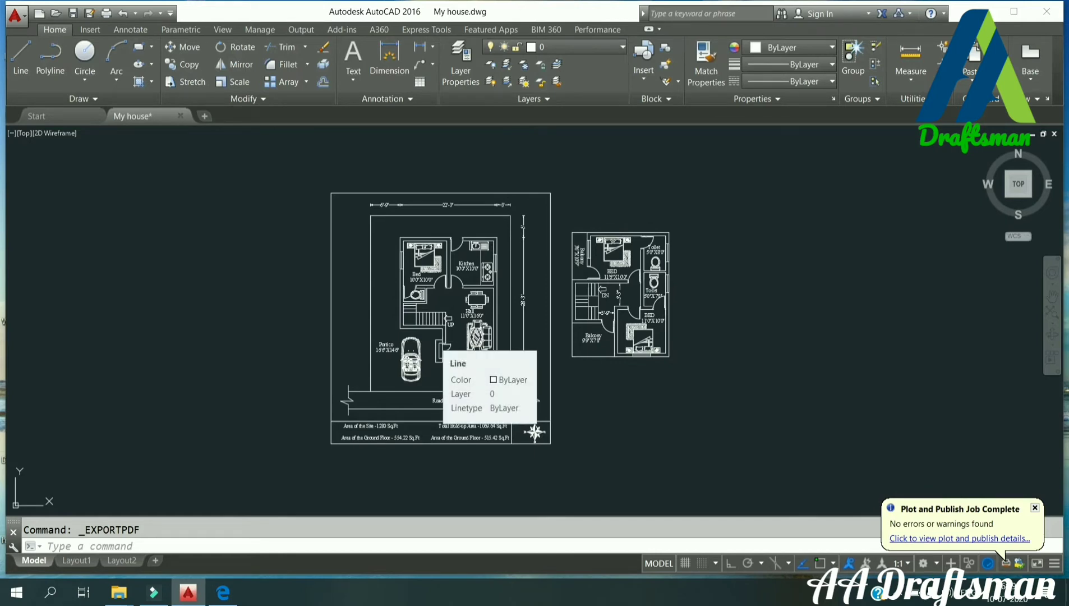
key("ctrl+p")
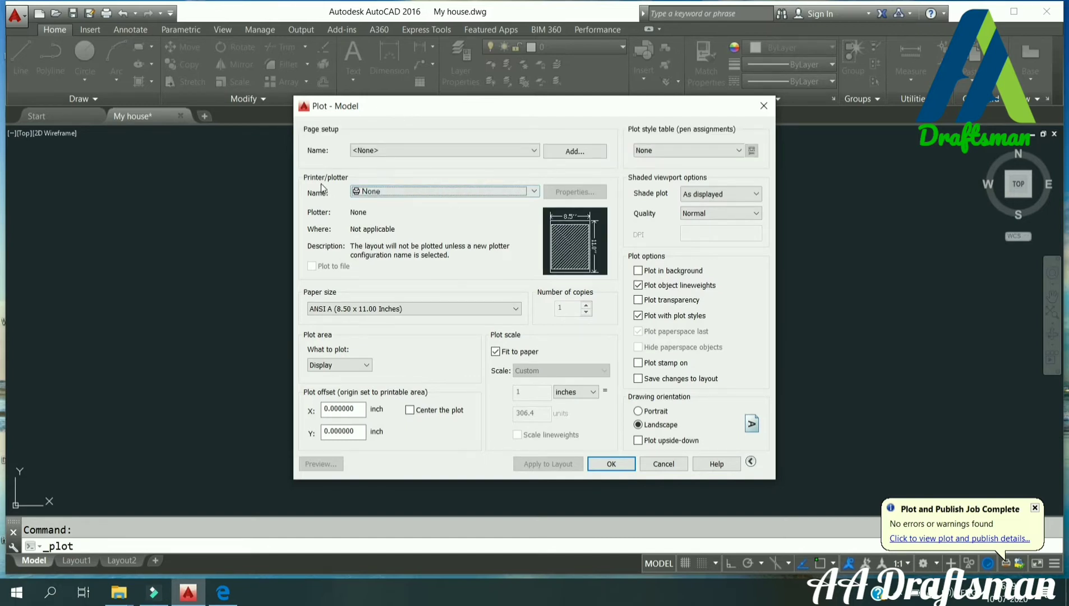
left_click(370, 191)
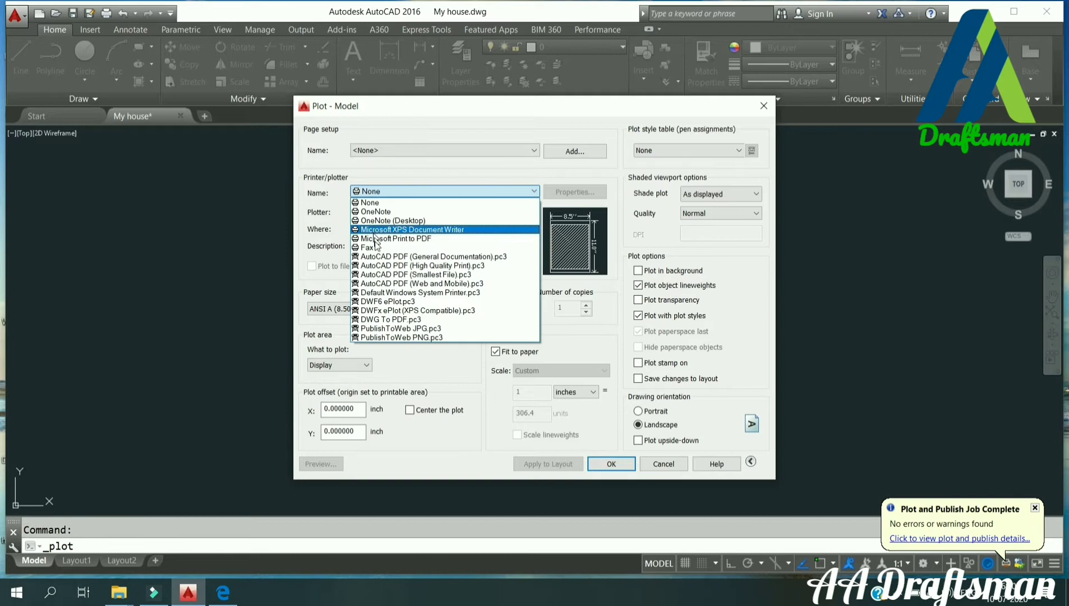
left_click(381, 318)
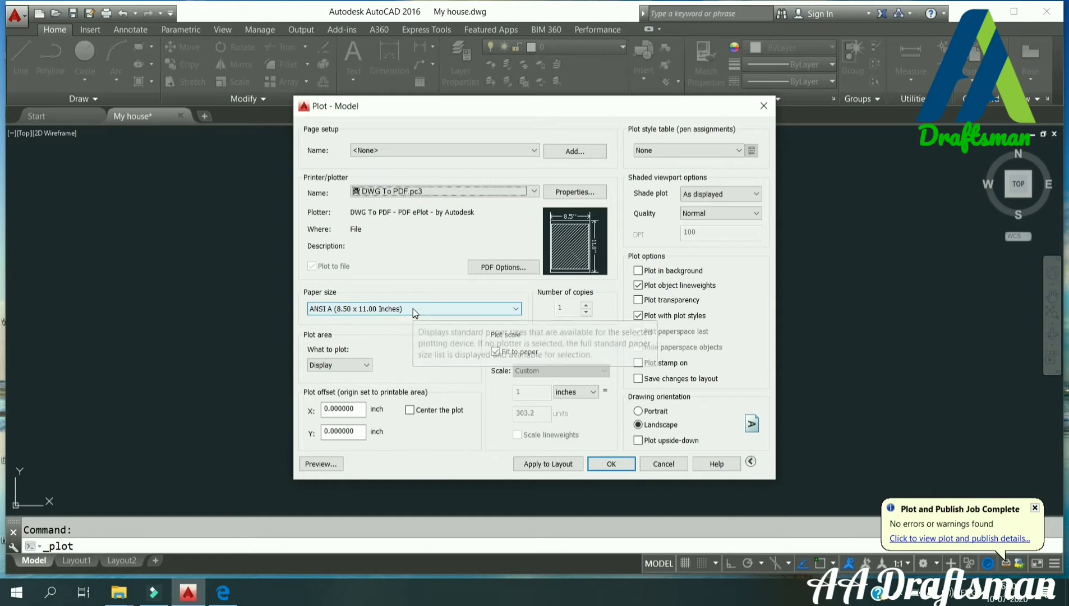
- Choose ISO full bleed A4 paper and set the plot area to Window
left_click(412, 308)
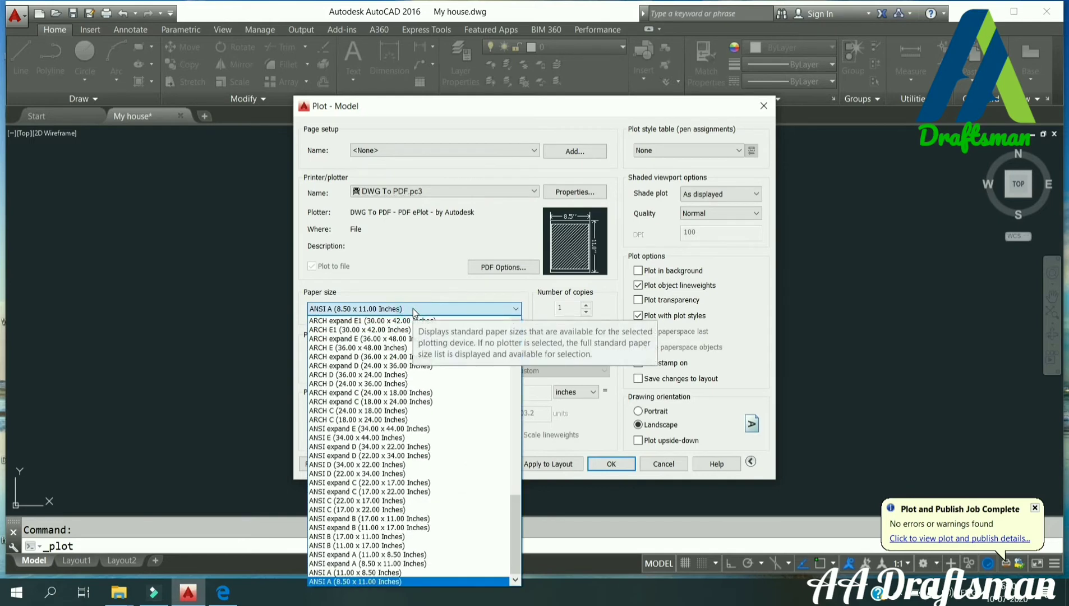
left_click_drag(518, 536, 505, 400)
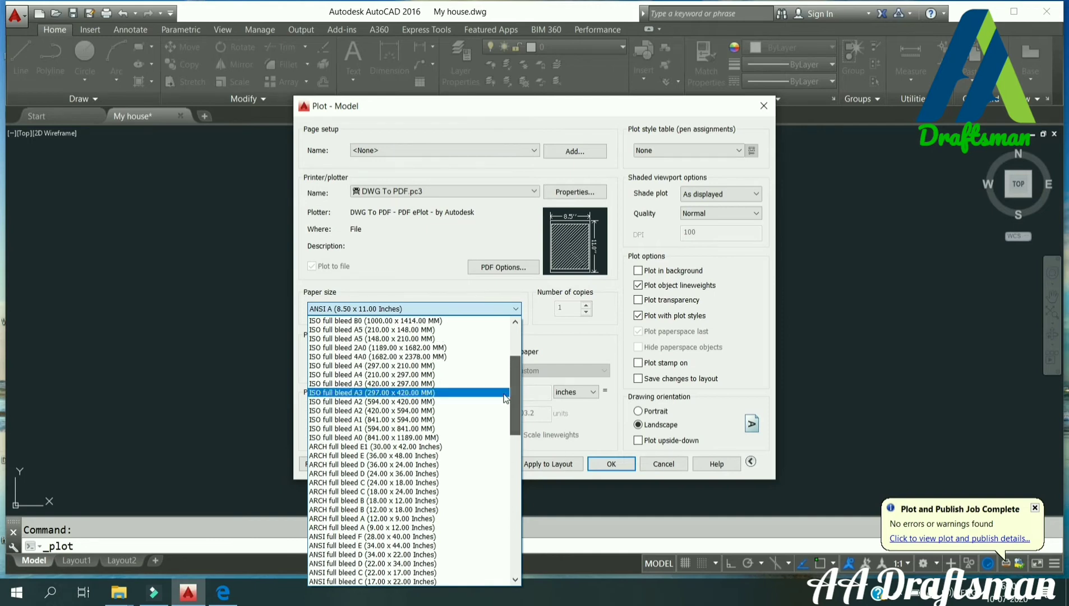
left_click(452, 375)
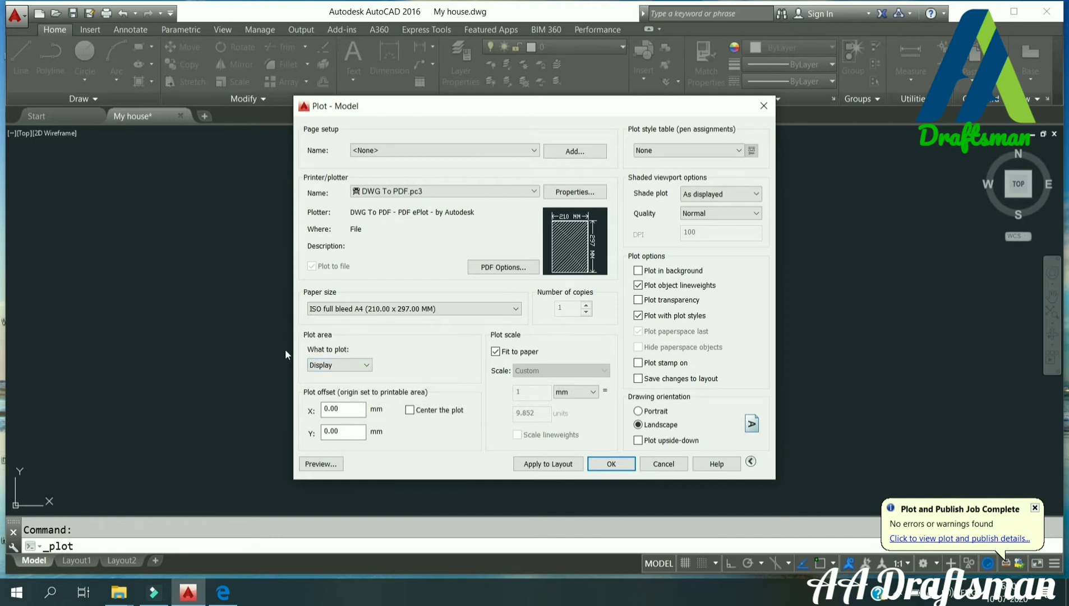
left_click(334, 366)
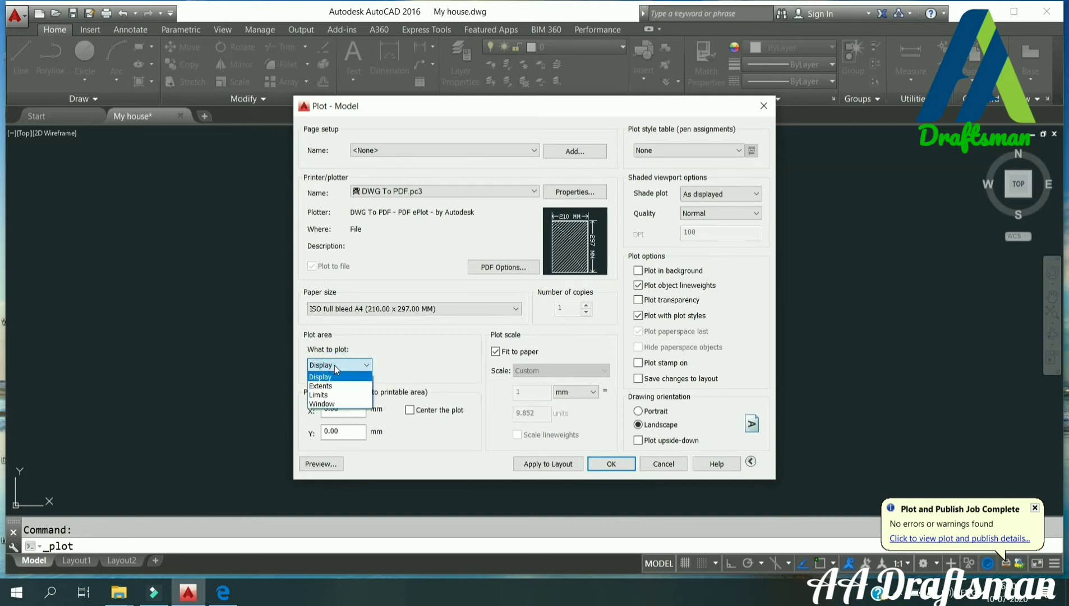
left_click(327, 404)
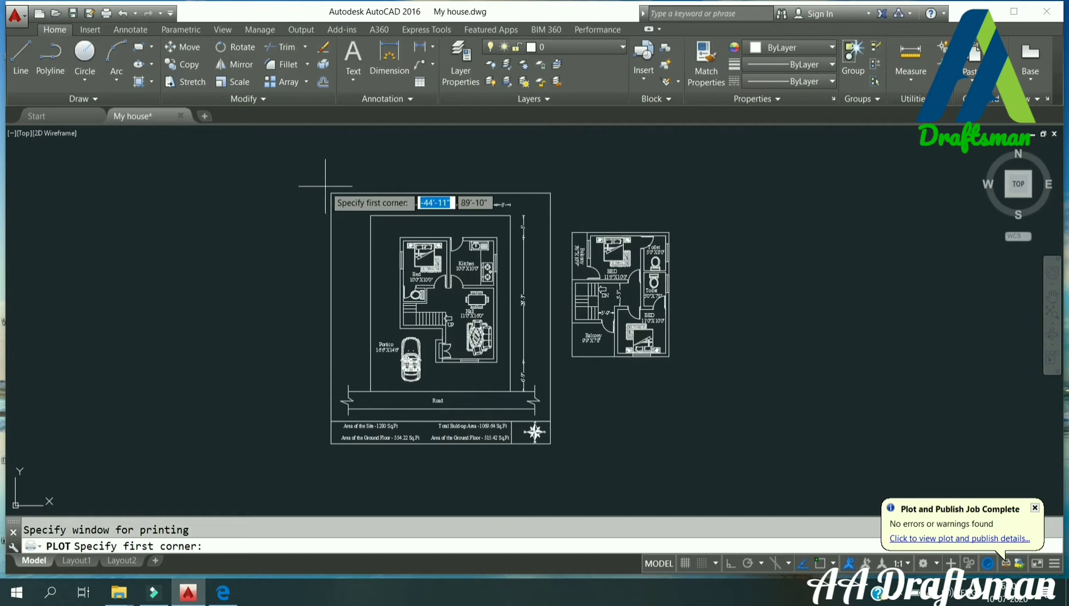
- Window the ground floor plan, center the plot and preview it
left_click(326, 185)
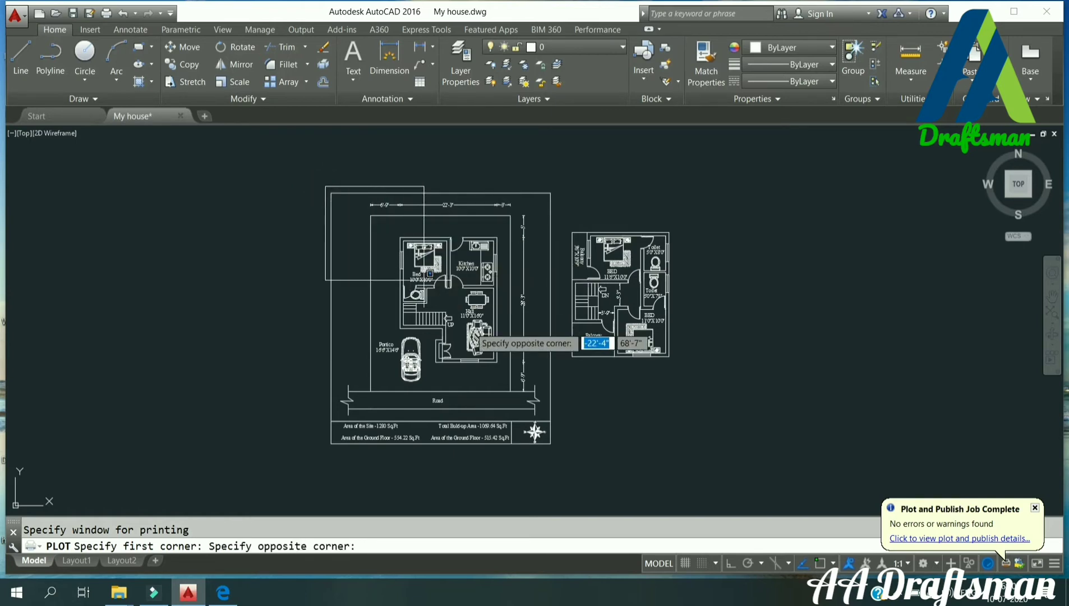
left_click(555, 449)
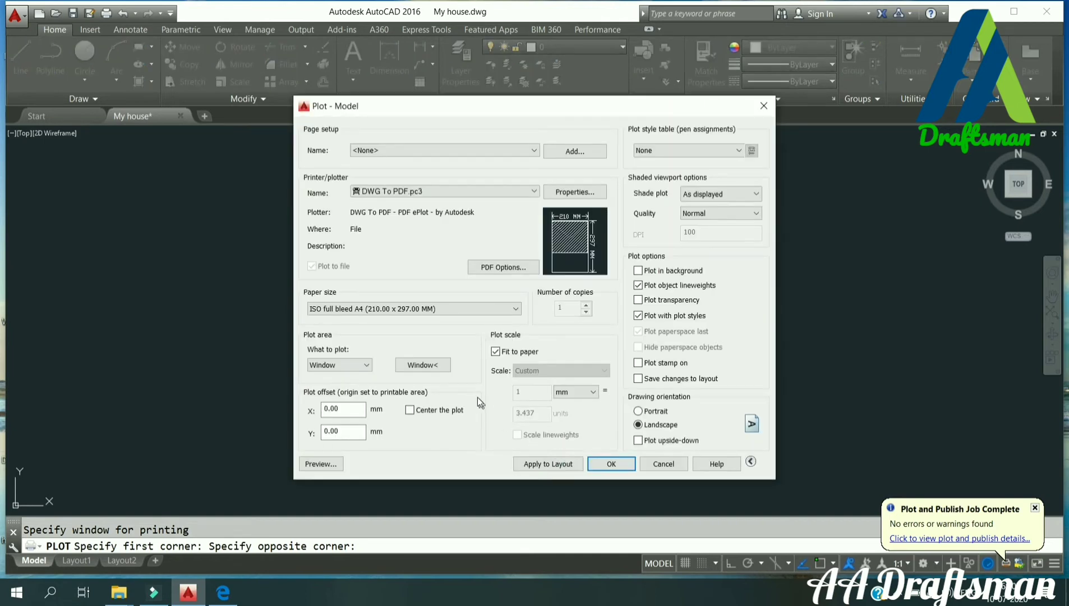
left_click(443, 408)
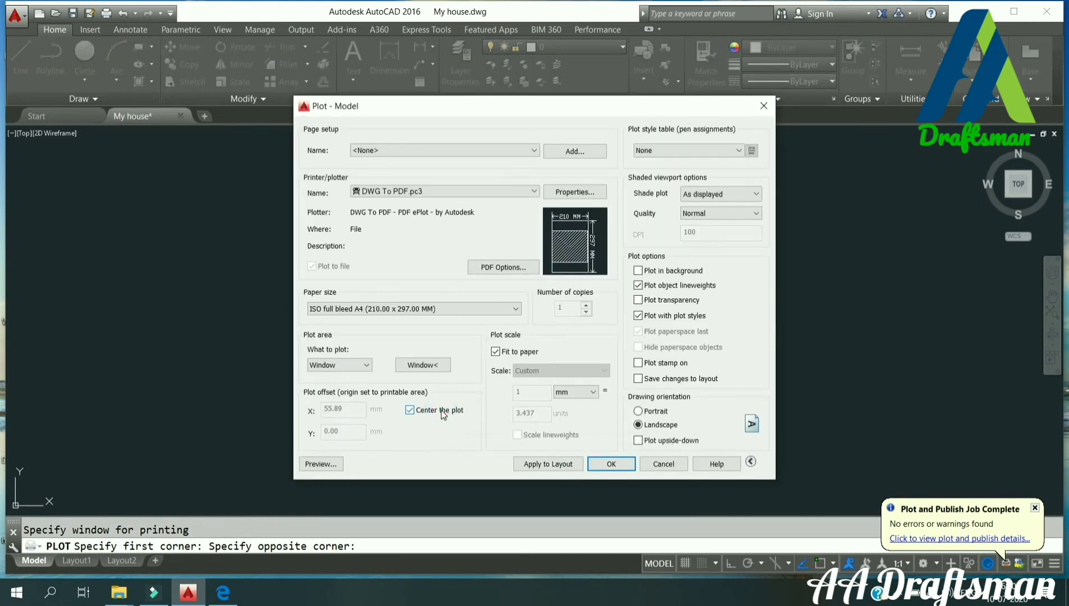
left_click(334, 465)
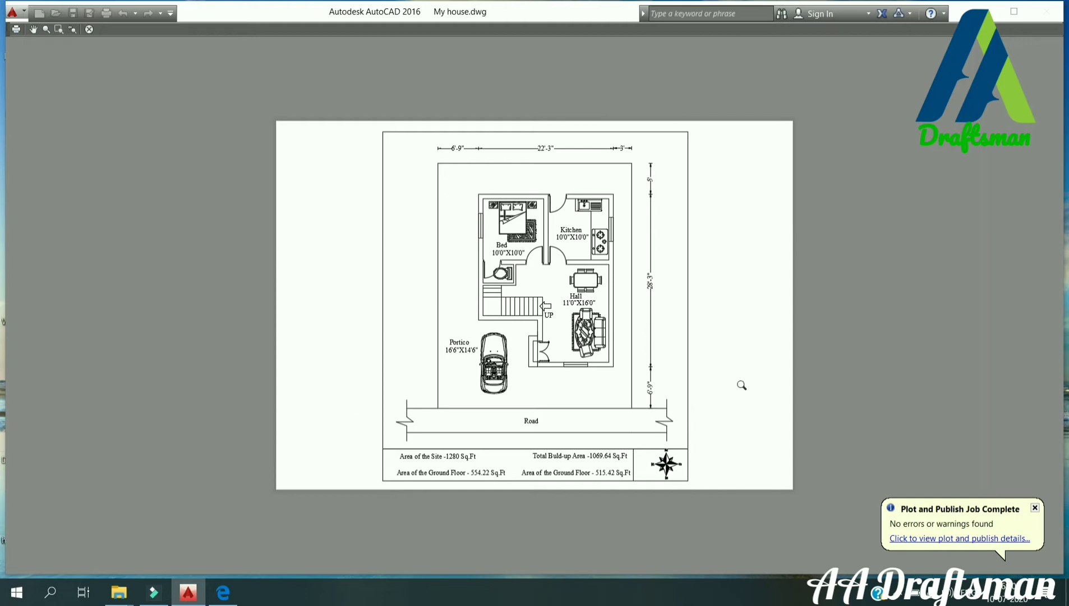
key("Escape")
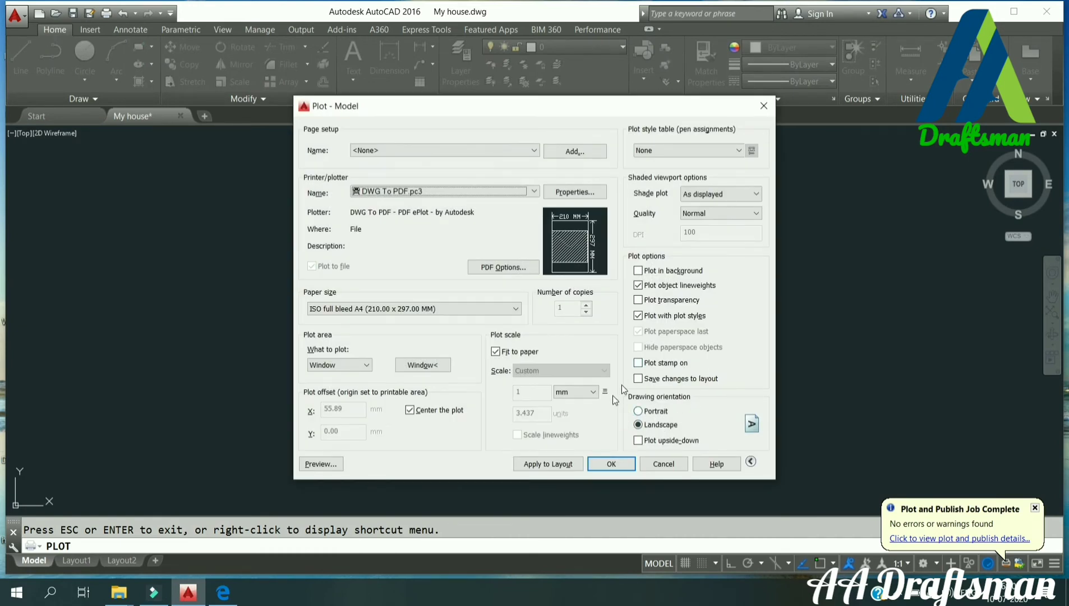
- Switch the ground floor plot to portrait, preview it, then return from the PDF viewer
left_click(637, 411)
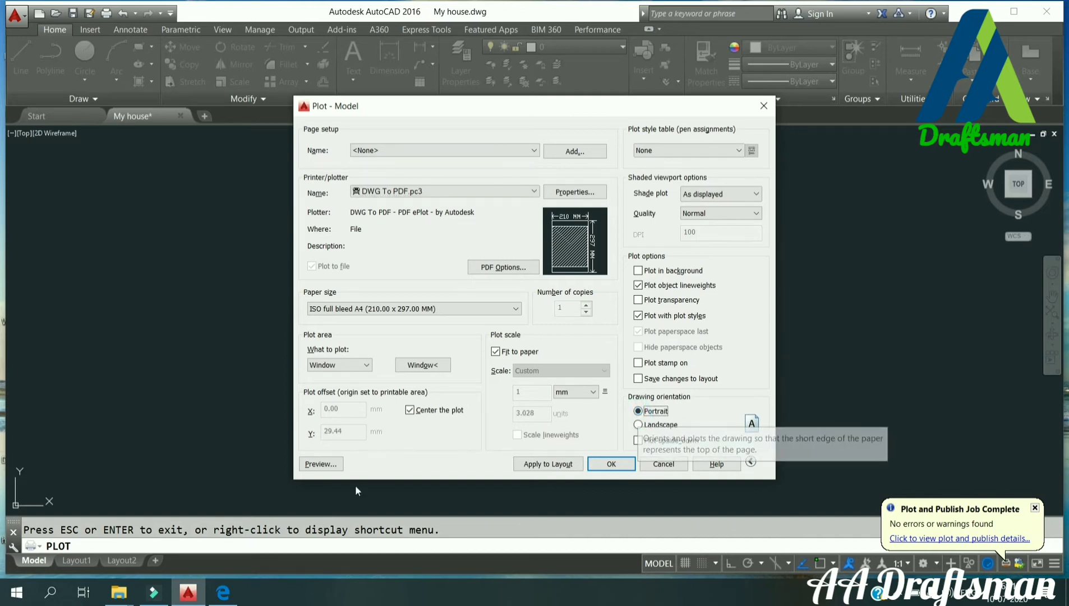
left_click(322, 463)
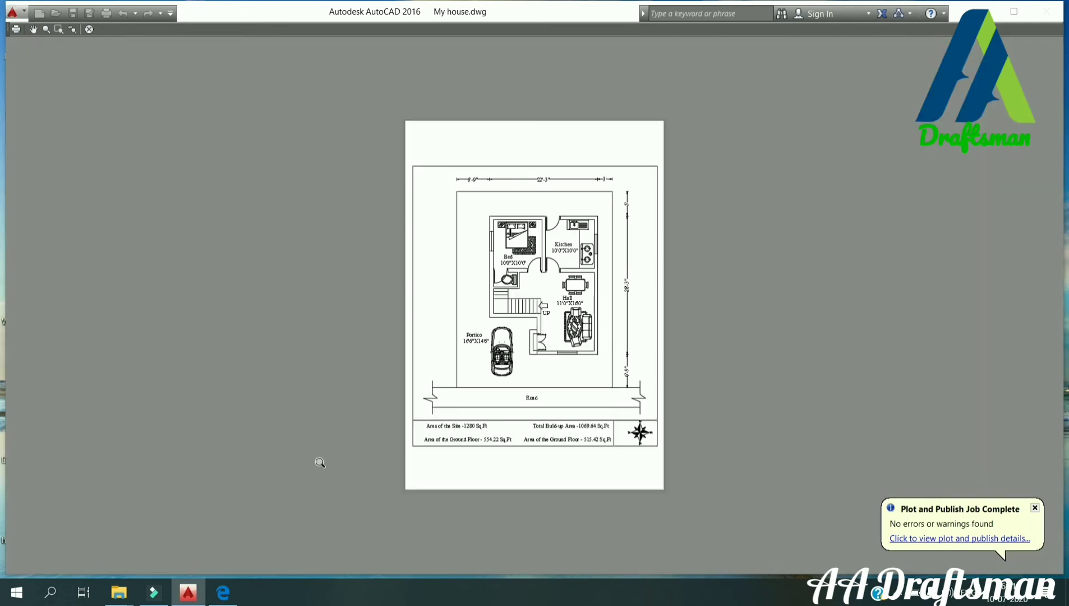
key("Escape")
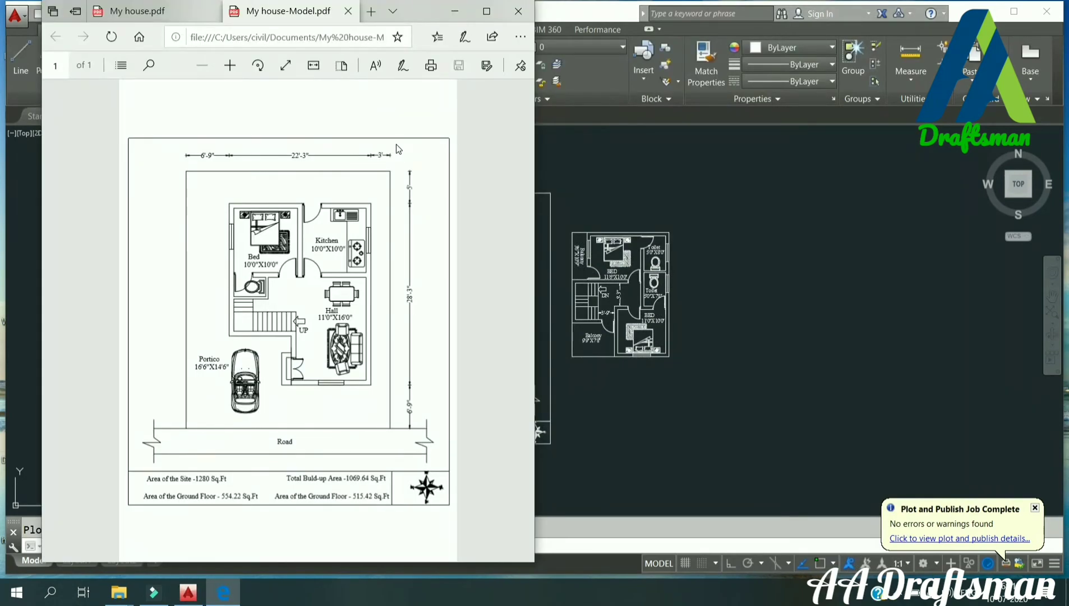
left_click(455, 12)
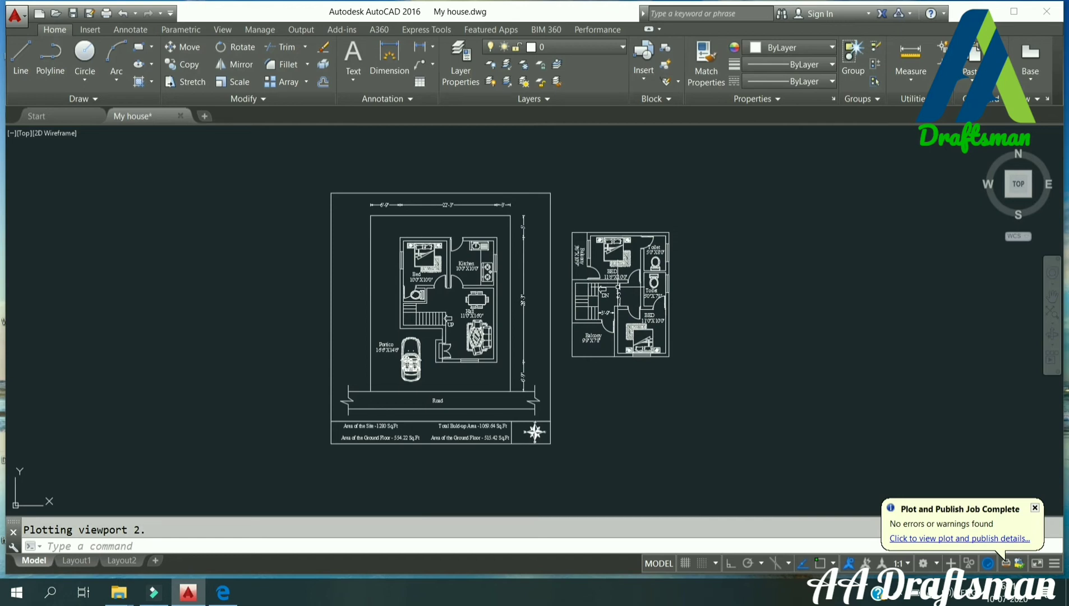
- Start a new DWG To PDF.pc3 plot with a Window plot area
key("ctrl+p")
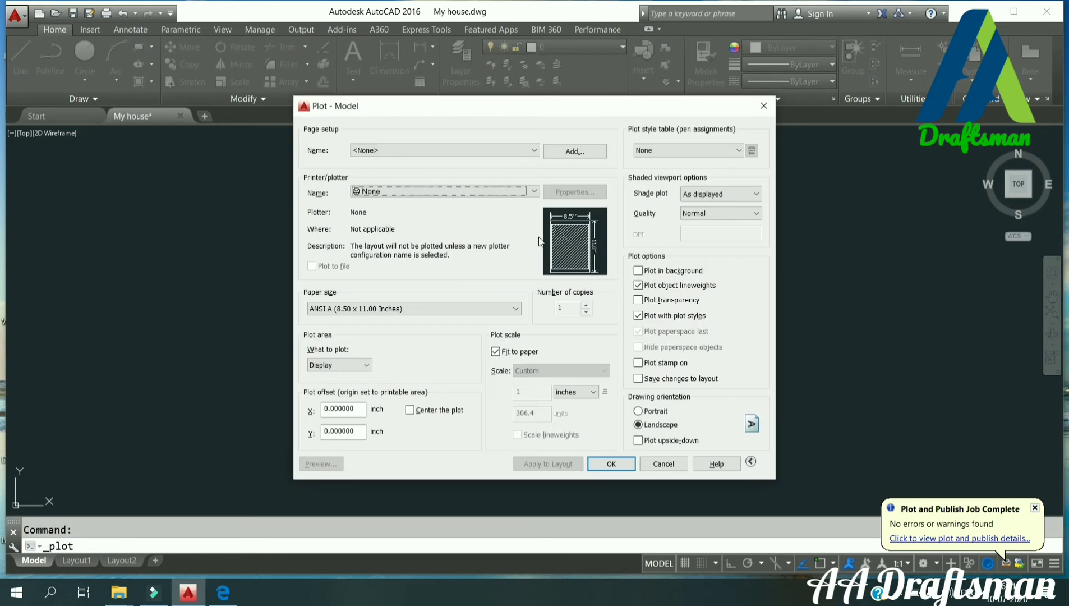
left_click(519, 194)
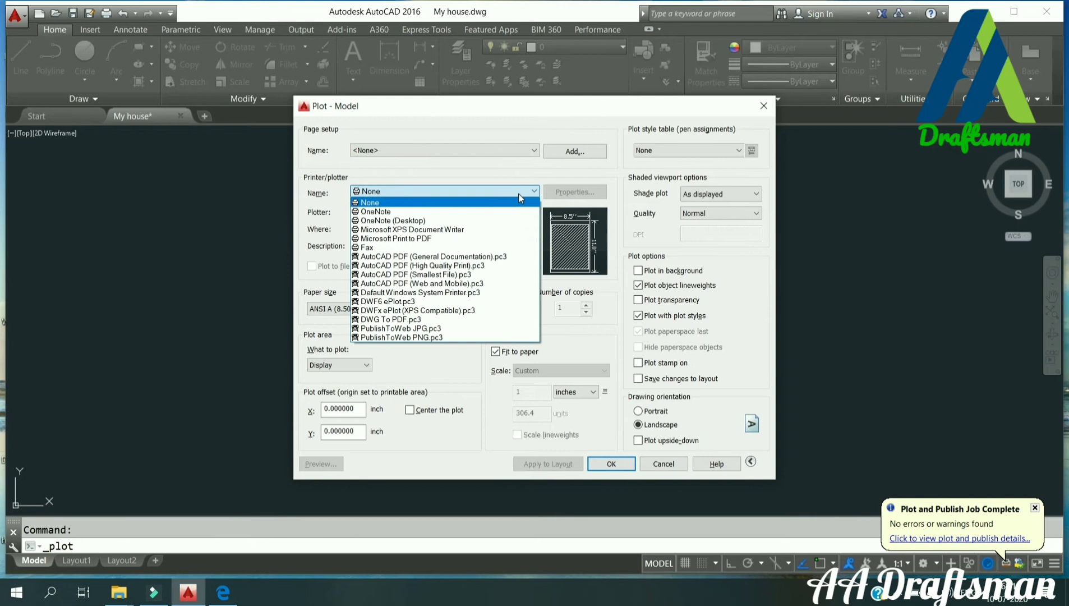
left_click(475, 320)
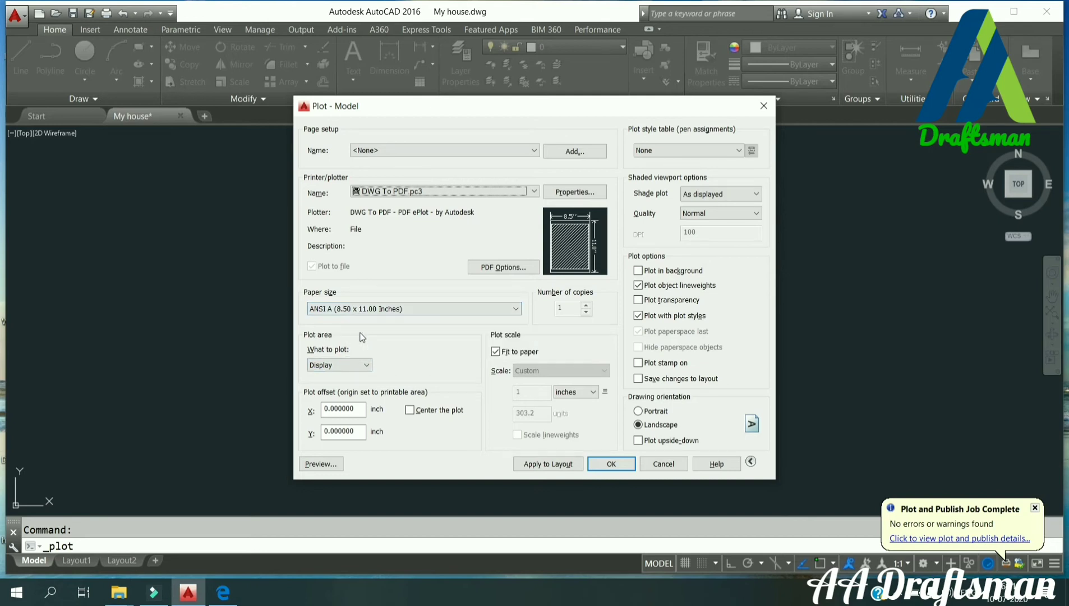
left_click(359, 365)
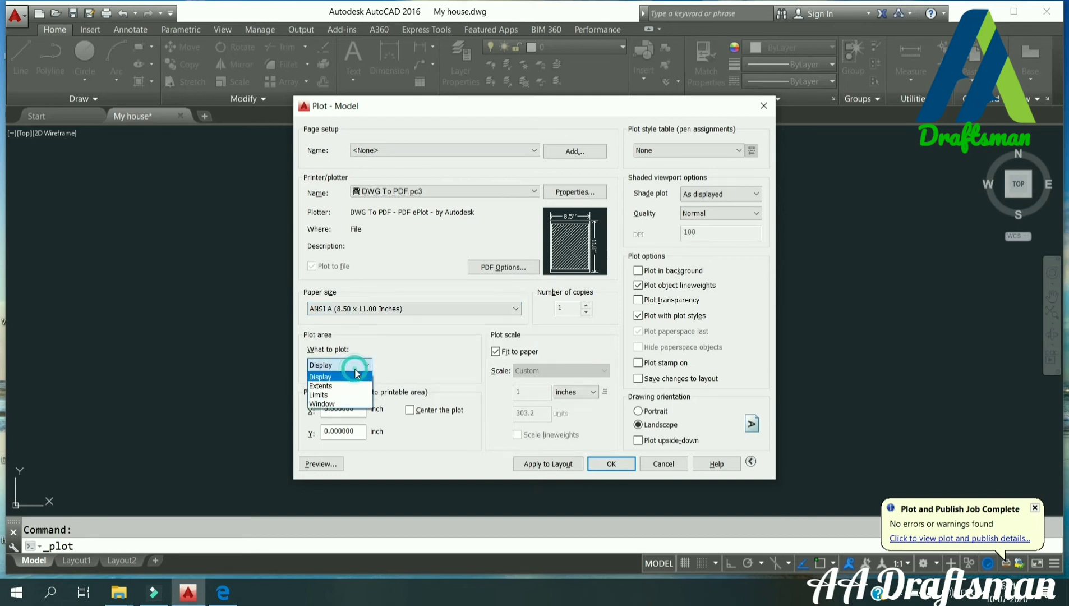
left_click(329, 404)
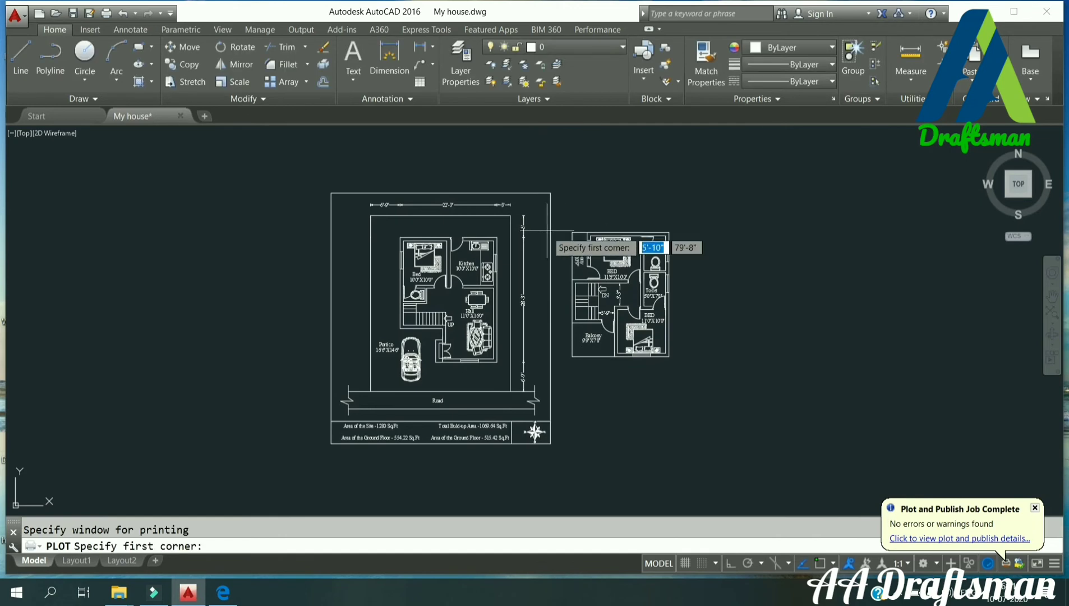
- Window the first floor plan, center it in portrait orientation, and preview it
left_click(568, 225)
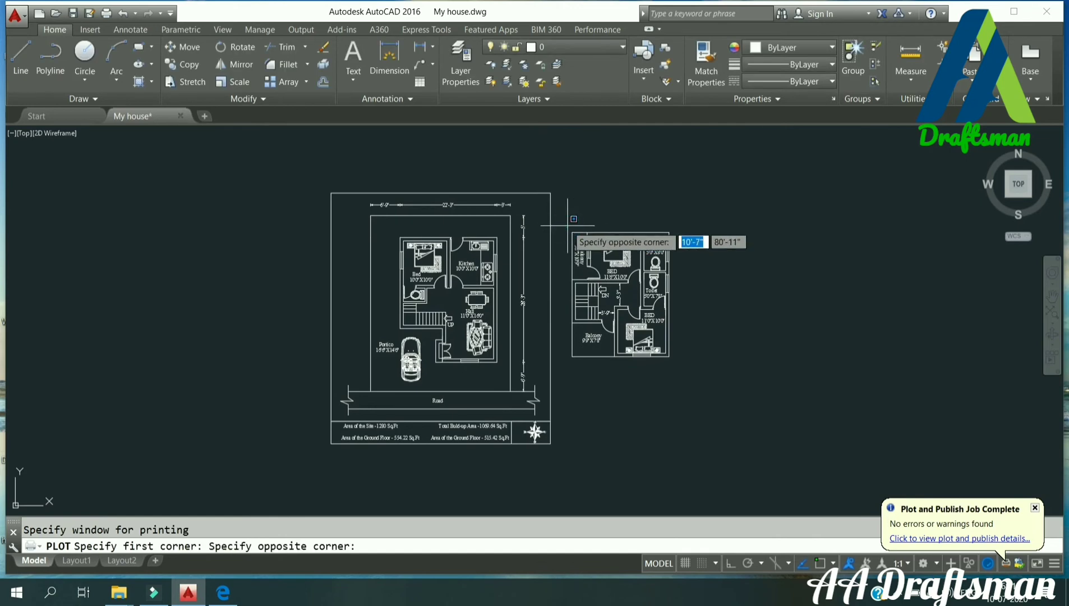
left_click(676, 360)
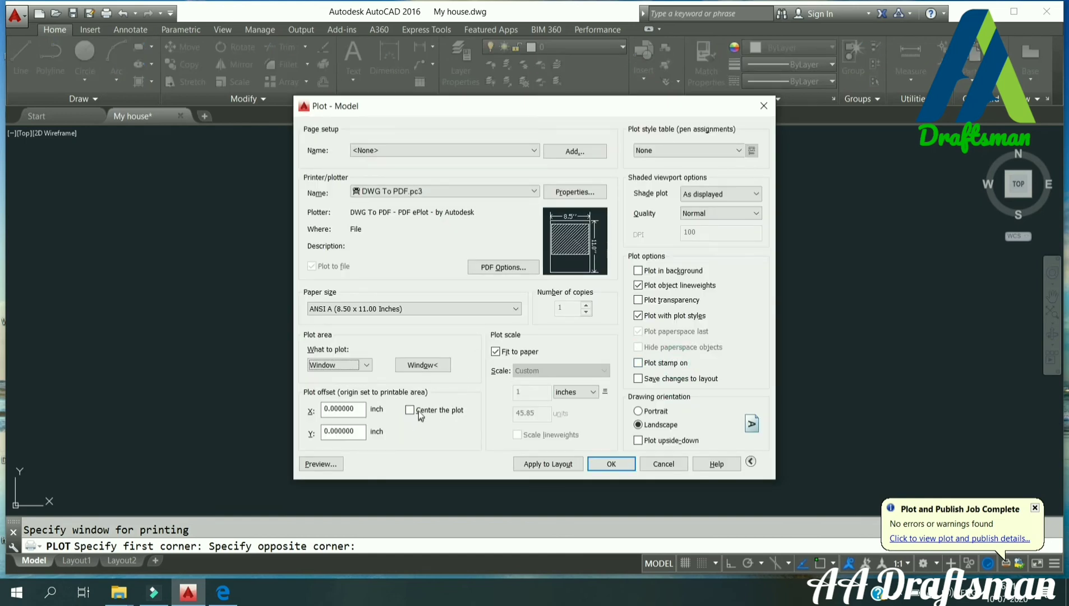
left_click(420, 413)
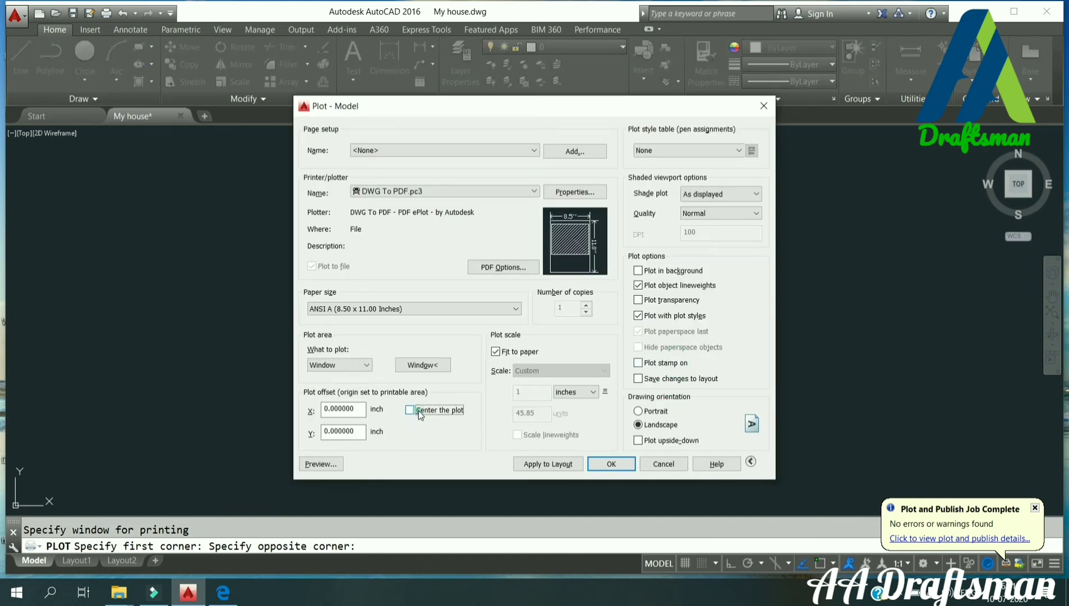
left_click(639, 411)
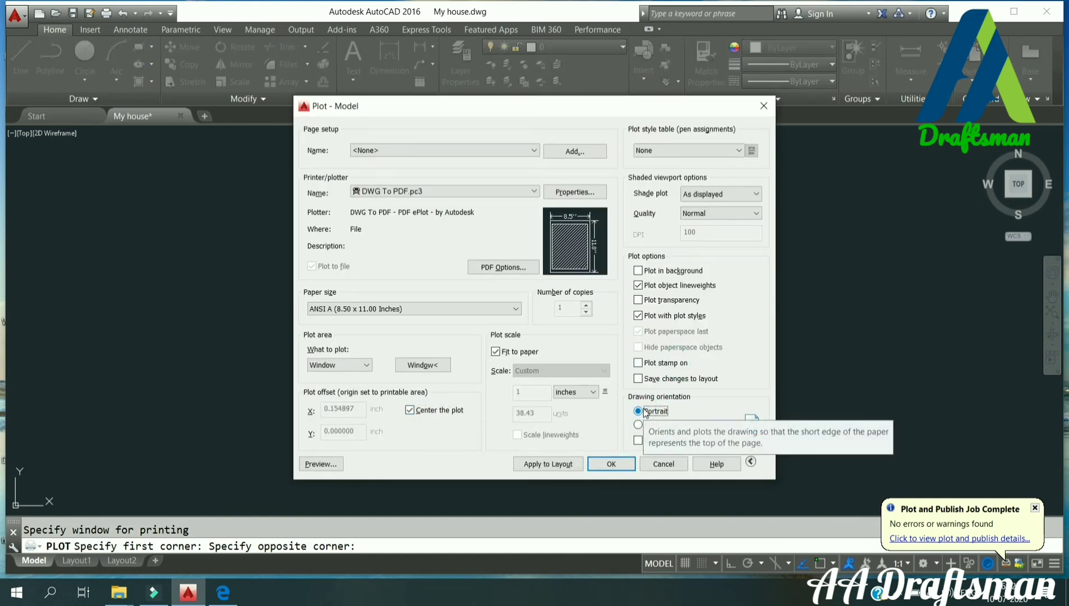
left_click(339, 462)
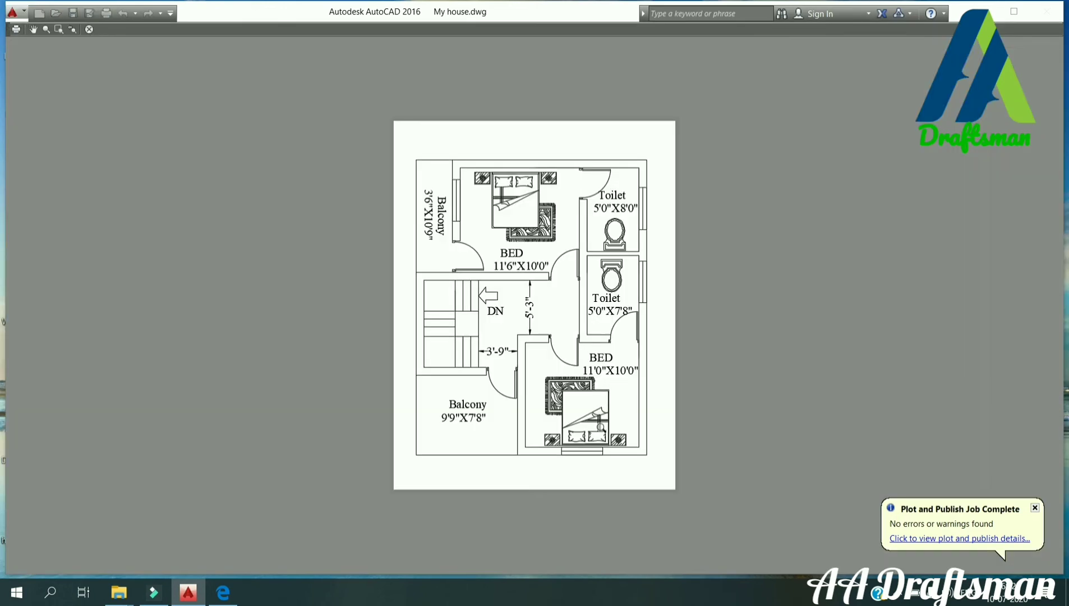
key("Escape")
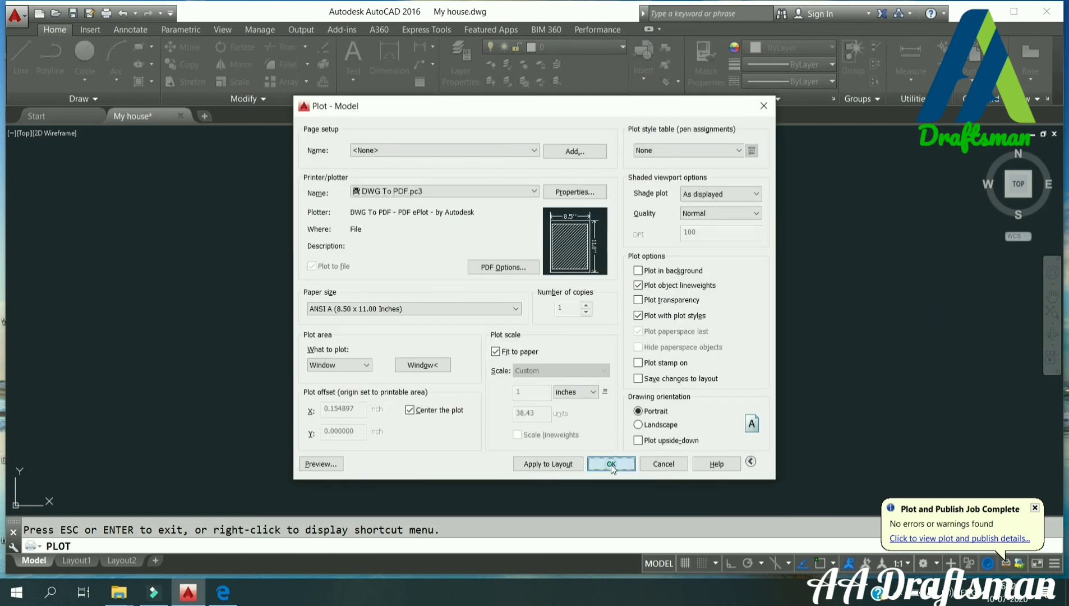
- Plot to PDF but decline overwriting the existing ground floor PDF
left_click(611, 464)
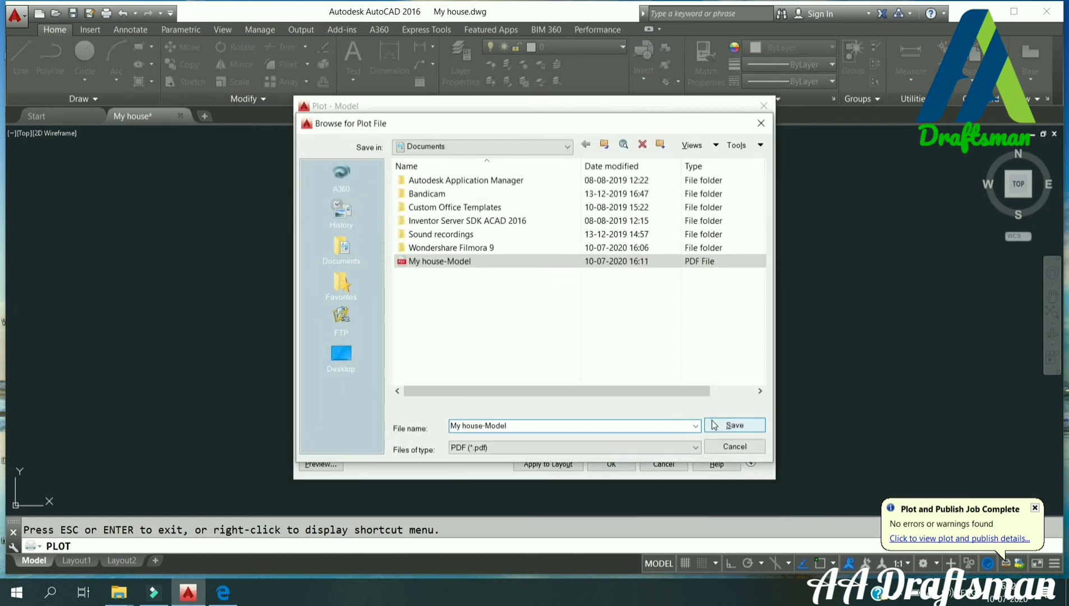
left_click(729, 425)
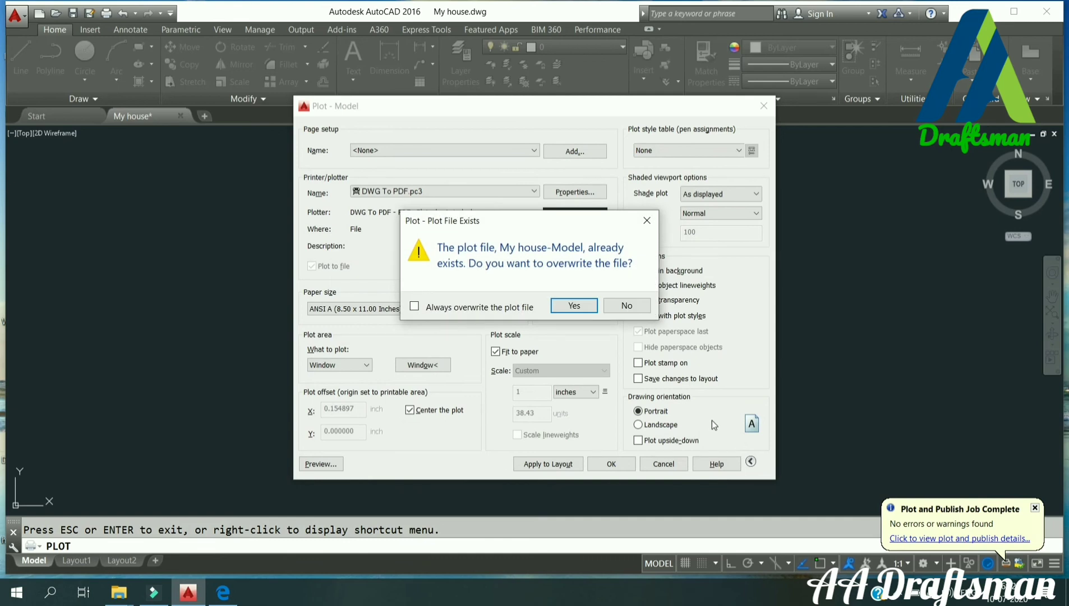
left_click(638, 307)
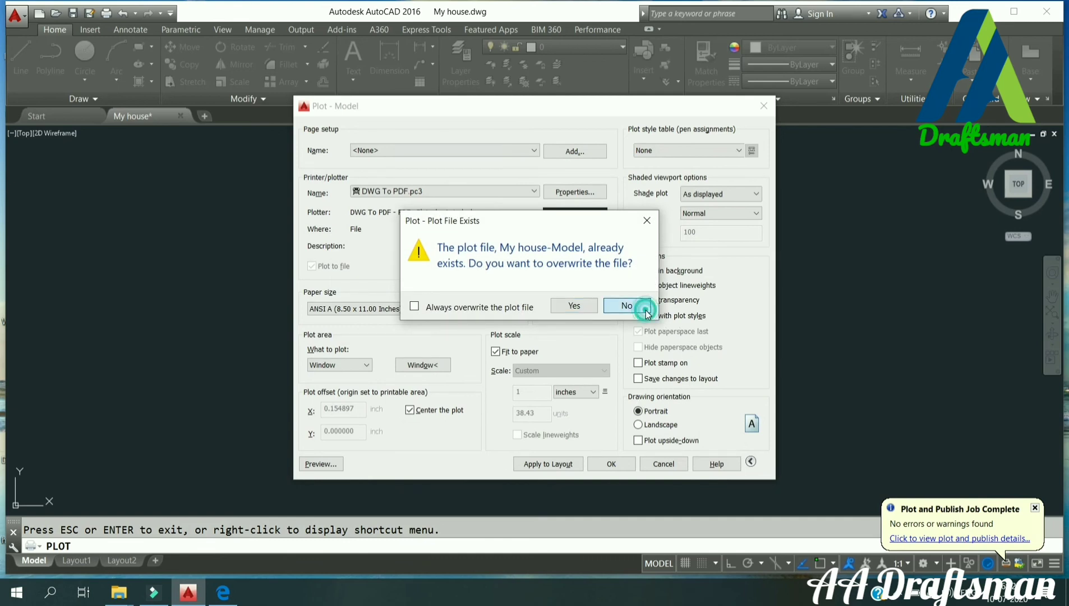
- Replot and save the PDF as 'My house-Model 1', then return to the drawing
left_click(620, 464)
left_click(549, 426)
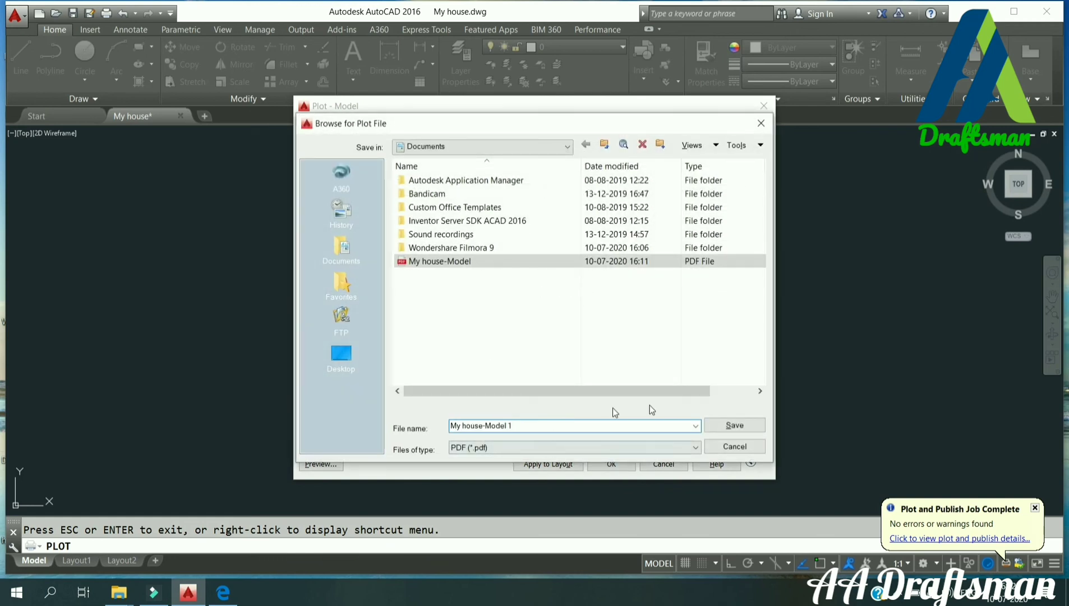
left_click(755, 425)
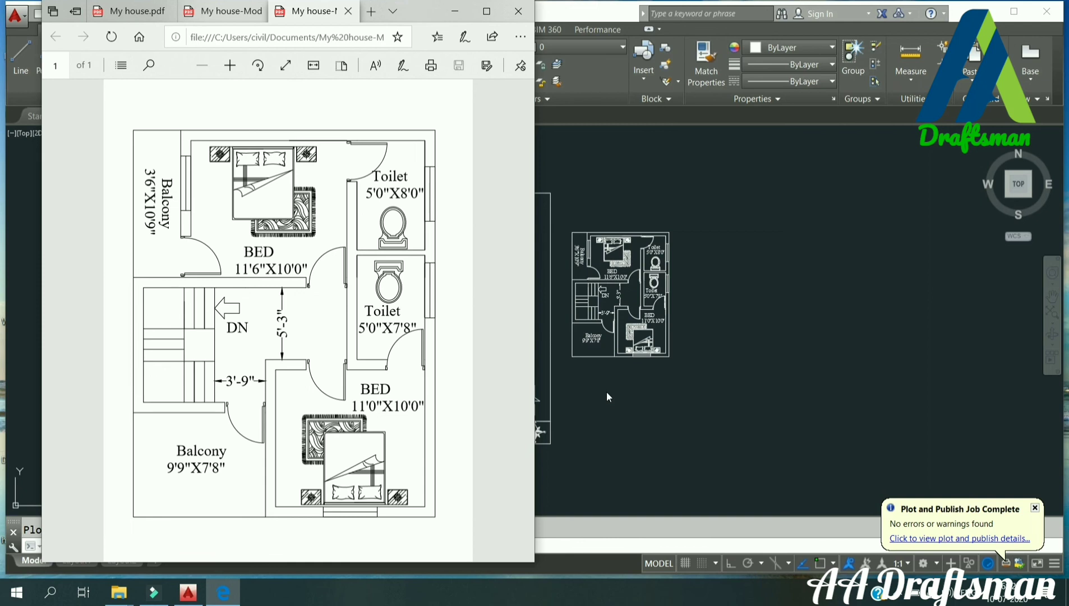
left_click(461, 16)
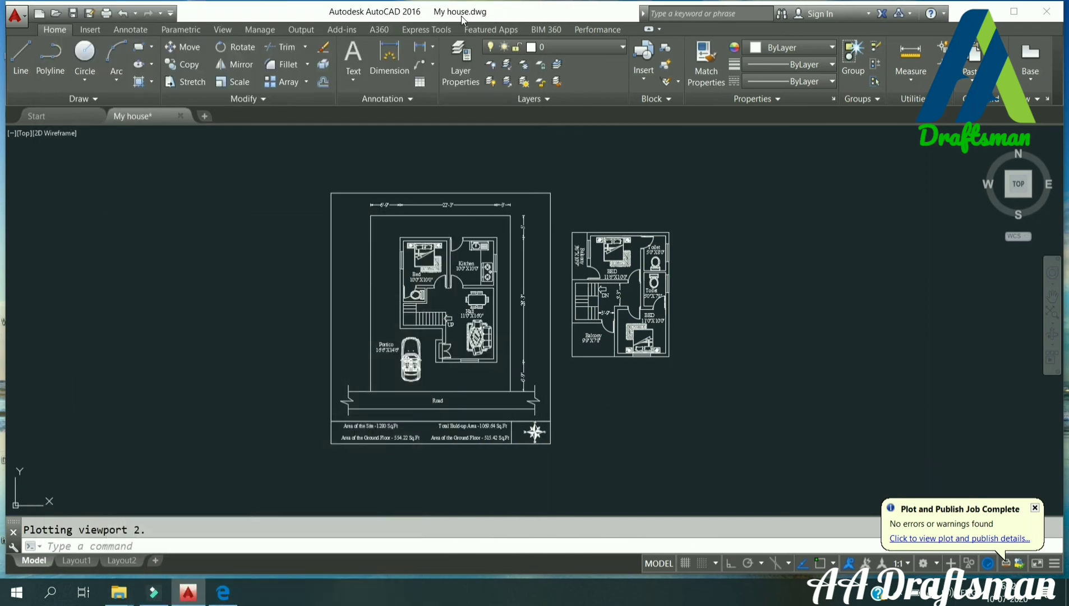